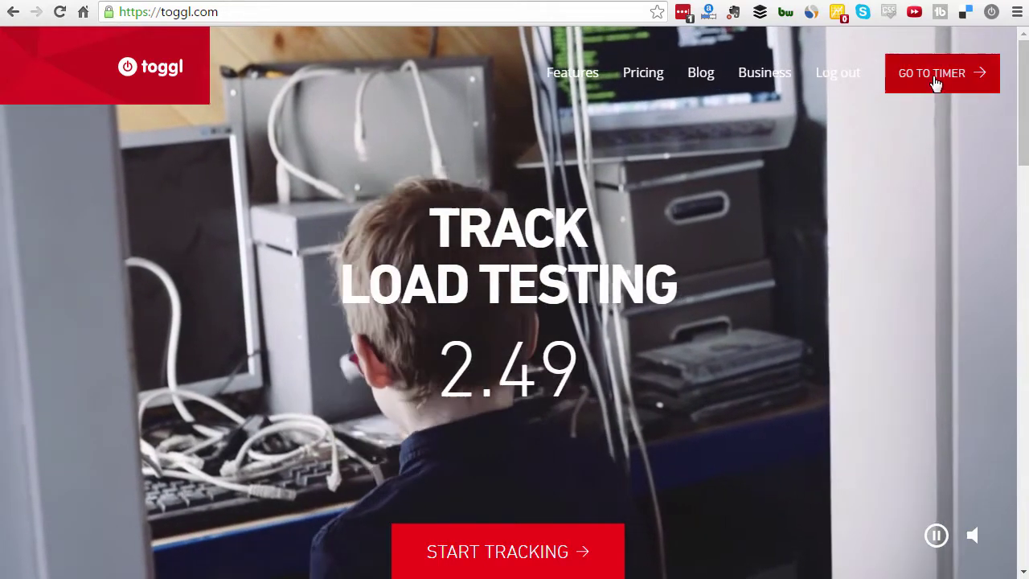
# Start a timer for 'Creating my new Toggle review and how to video' under PROFILE BOOSTER.
pyautogui.click(935, 81)
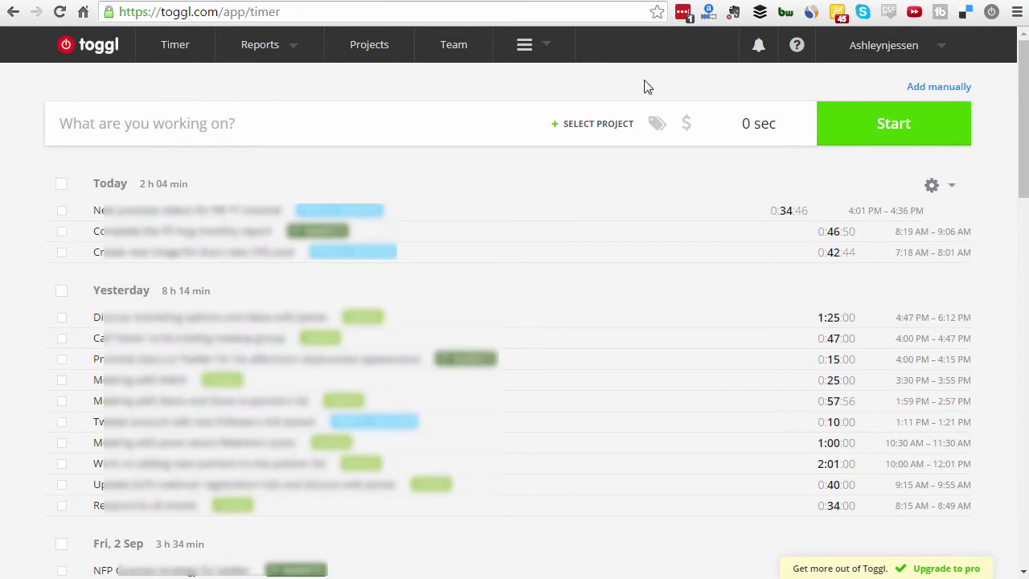
pyautogui.click(236, 123)
pyautogui.write('Creating m')
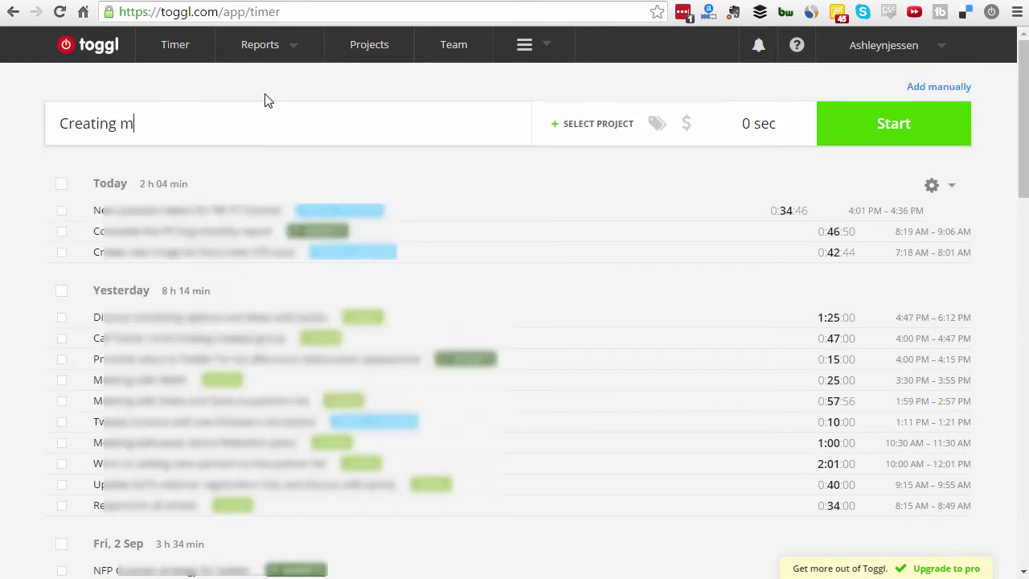
pyautogui.write('y new Toggle')
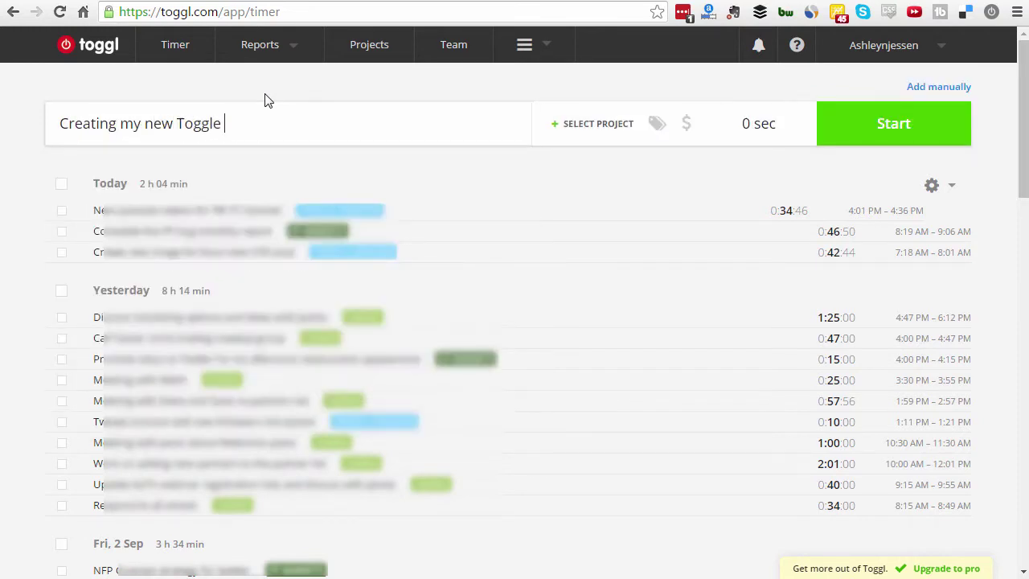
pyautogui.write(' review and how to video')
pyautogui.press('Tab')
pyautogui.write('pro')
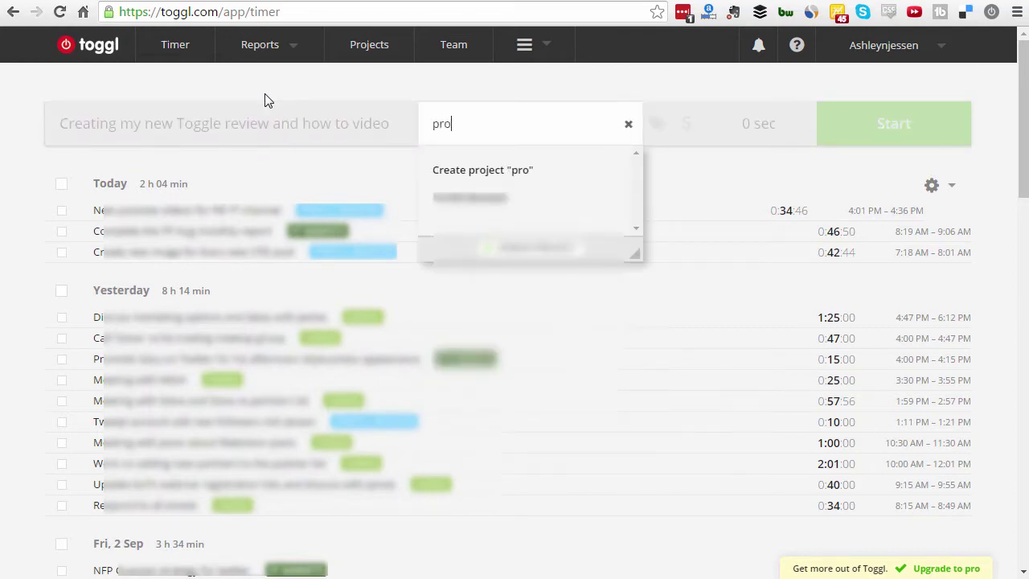
pyautogui.click(471, 198)
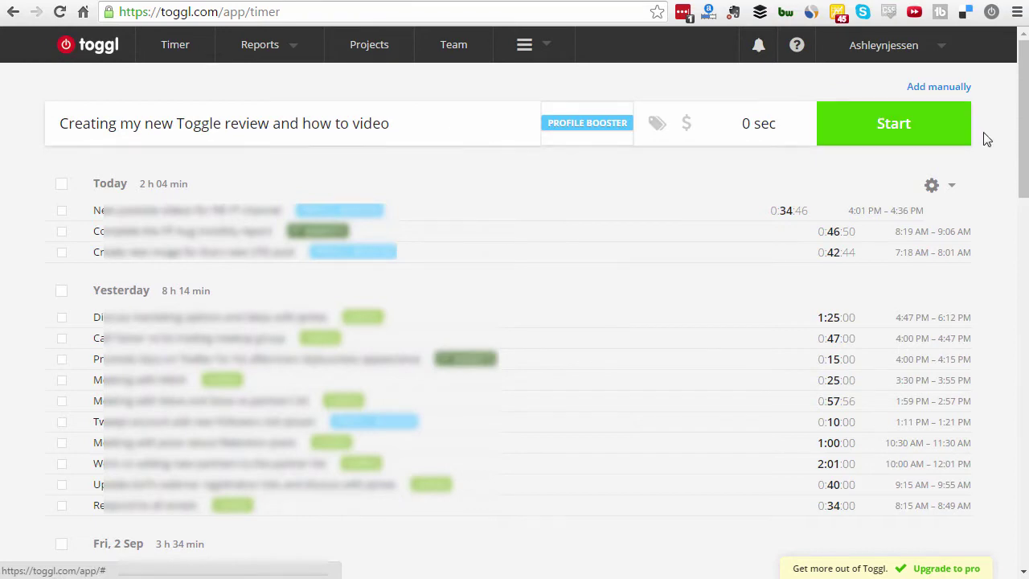
pyautogui.click(907, 135)
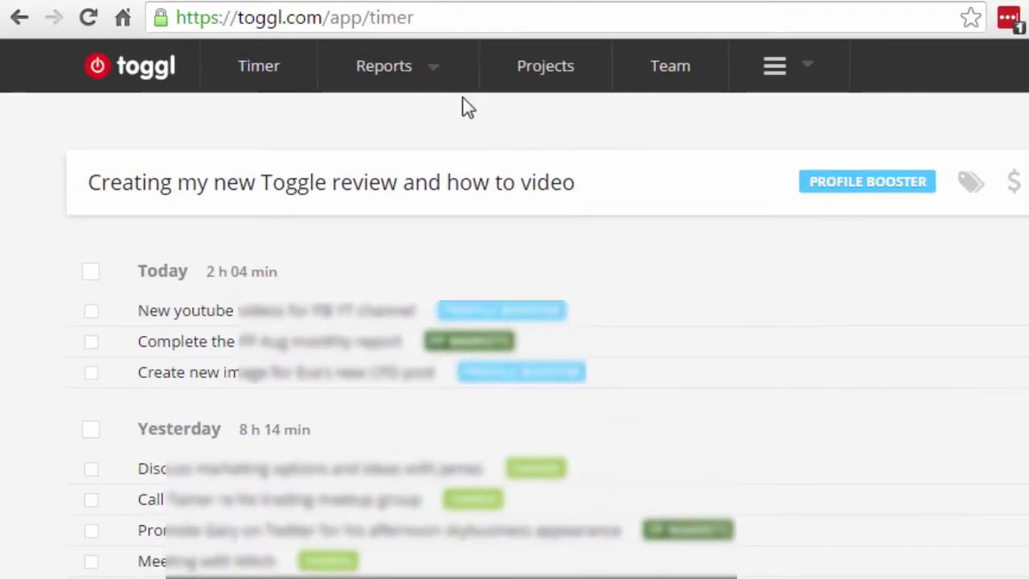
# Open the Detailed report with the date range set to Last Month.
pyautogui.click(425, 76)
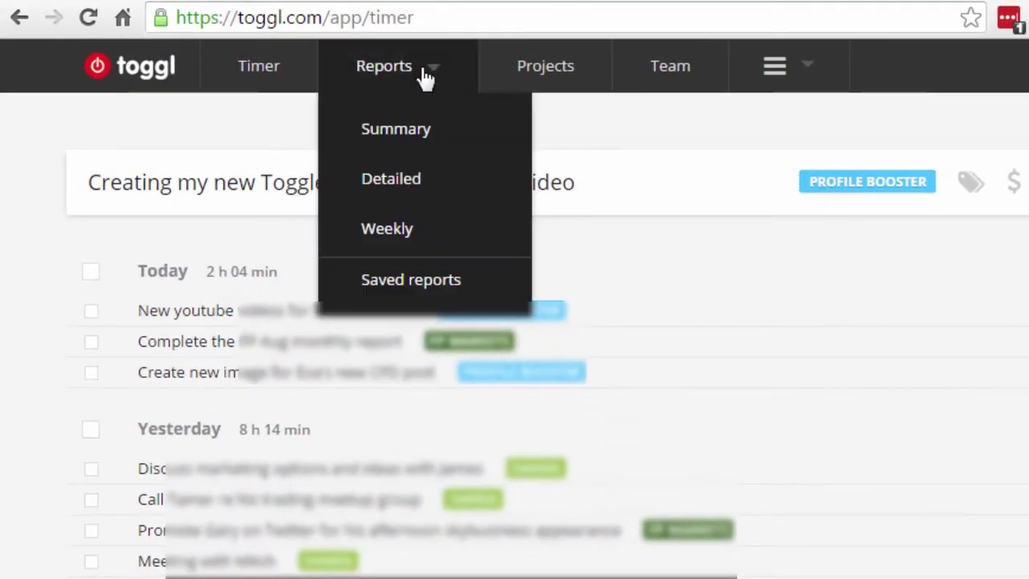
pyautogui.click(398, 193)
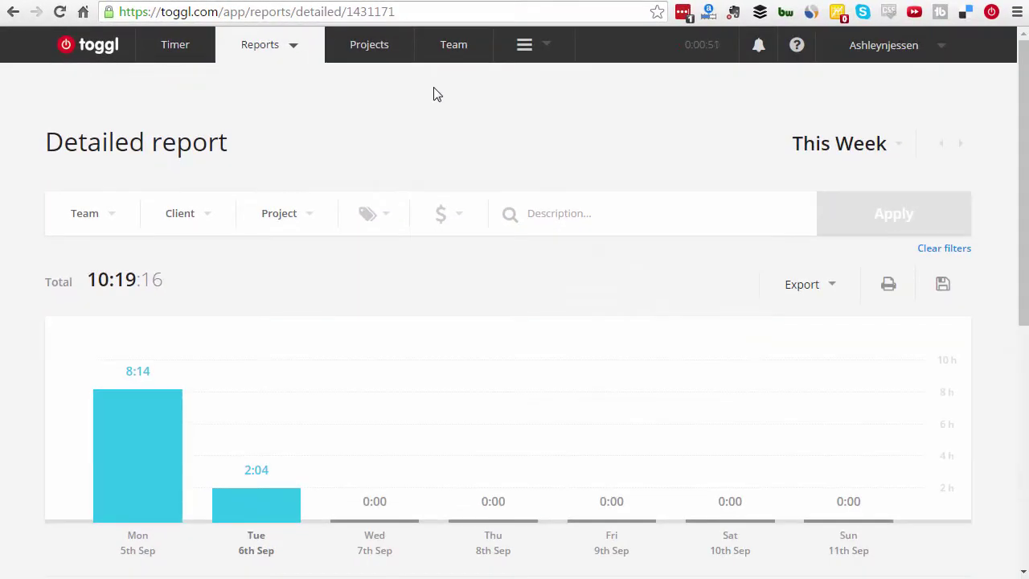
pyautogui.click(900, 150)
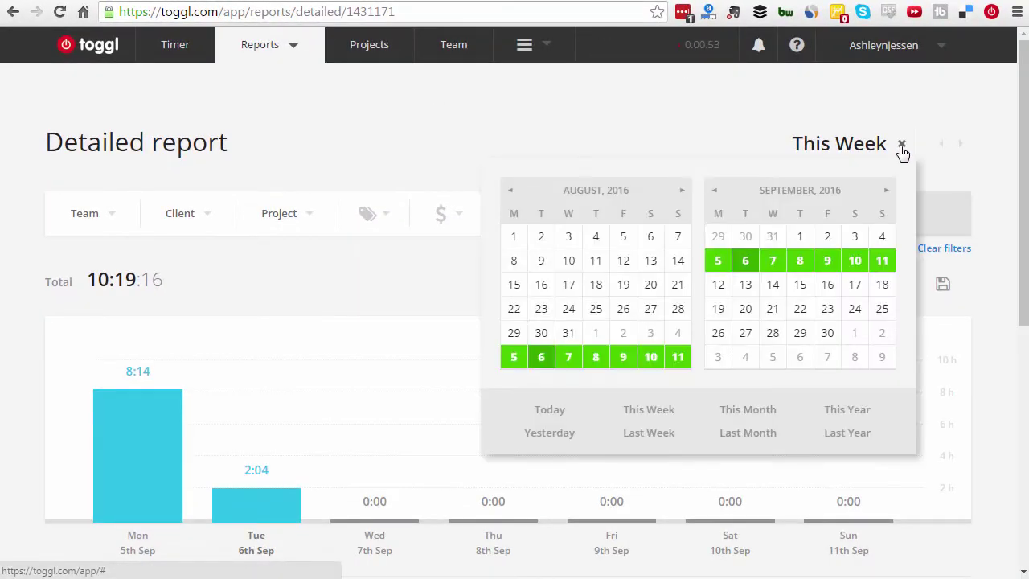
pyautogui.click(755, 433)
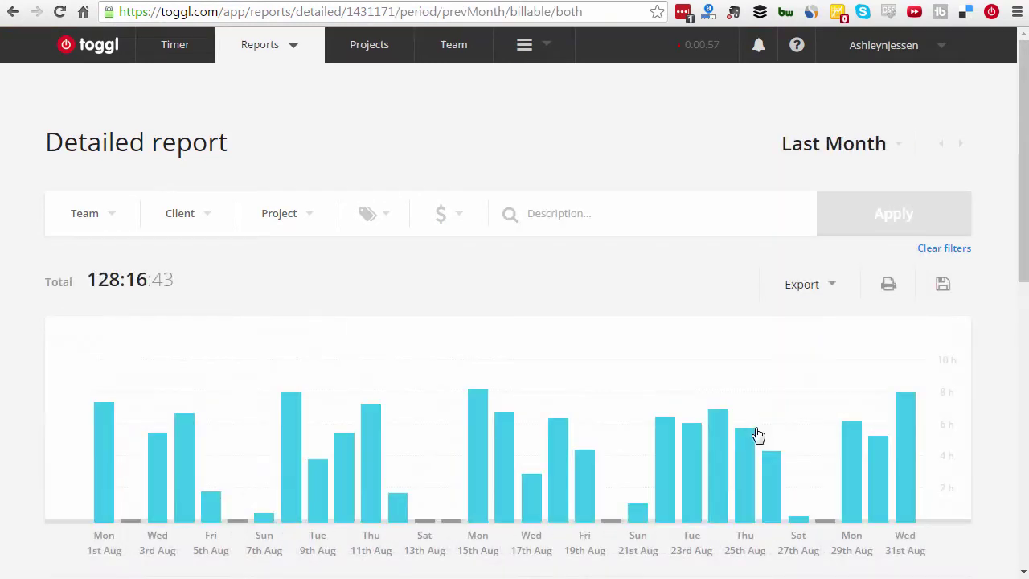
# Filter the detailed report to a single project, totalling 15:58:02.
pyautogui.click(303, 214)
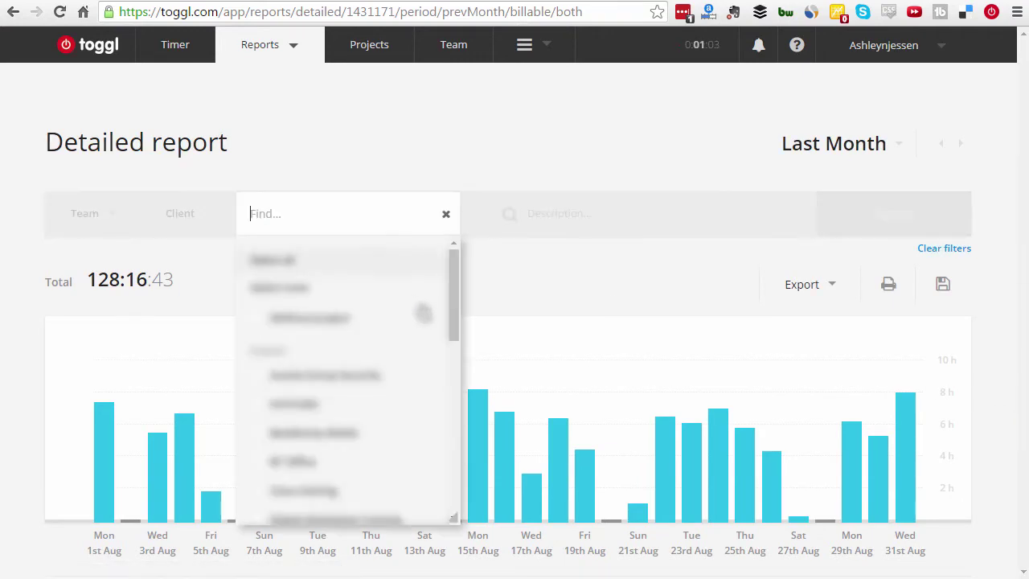
pyautogui.moveTo(453, 299); pyautogui.dragTo(460, 375)
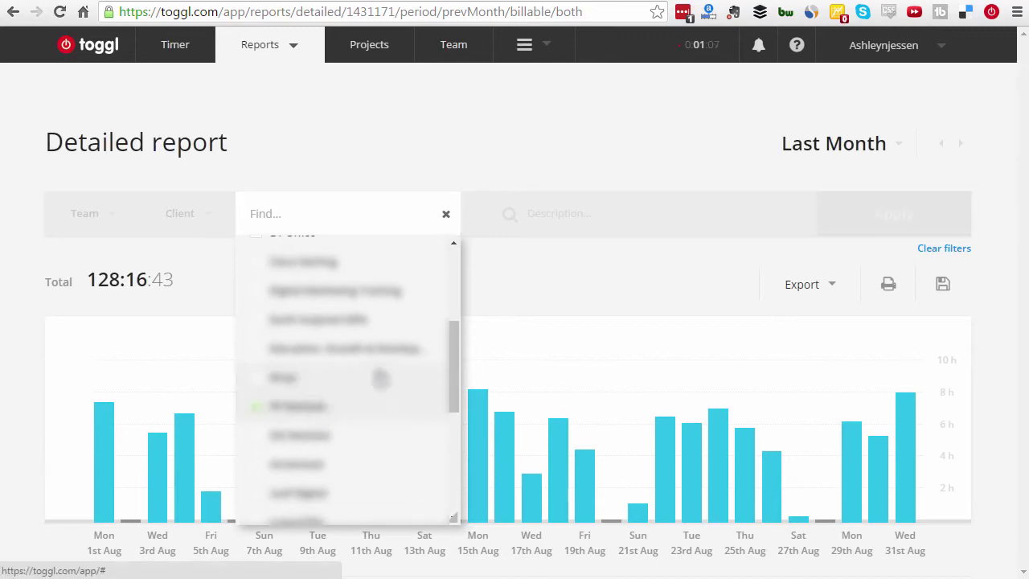
pyautogui.click(1012, 279)
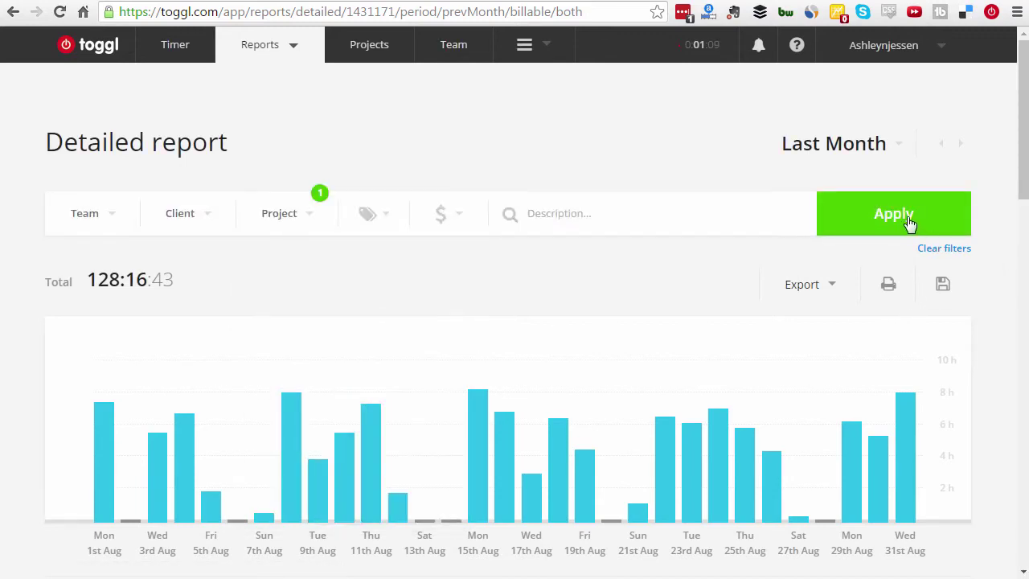
pyautogui.click(907, 217)
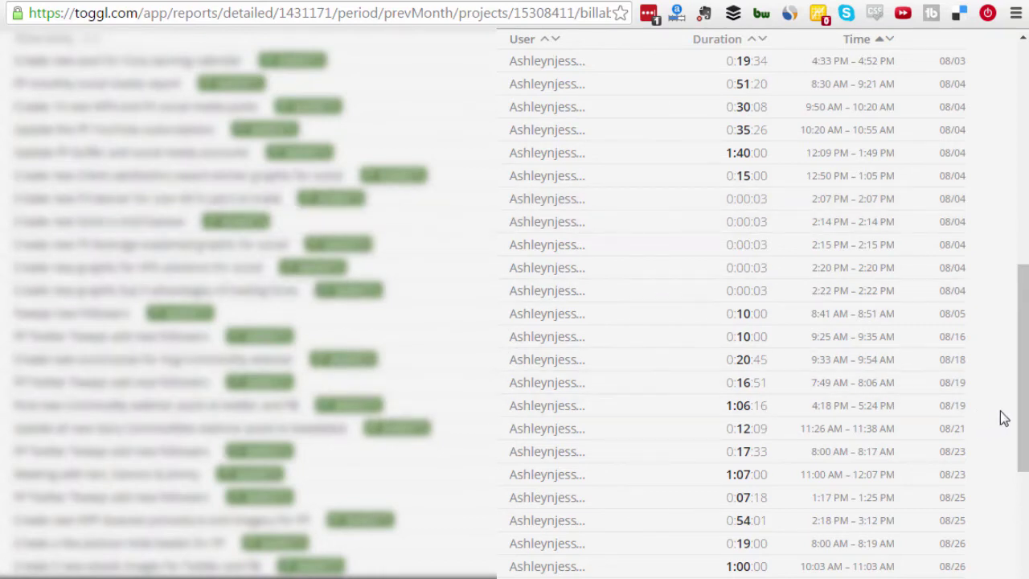
pyautogui.moveTo(1023, 398); pyautogui.dragTo(1026, 373)
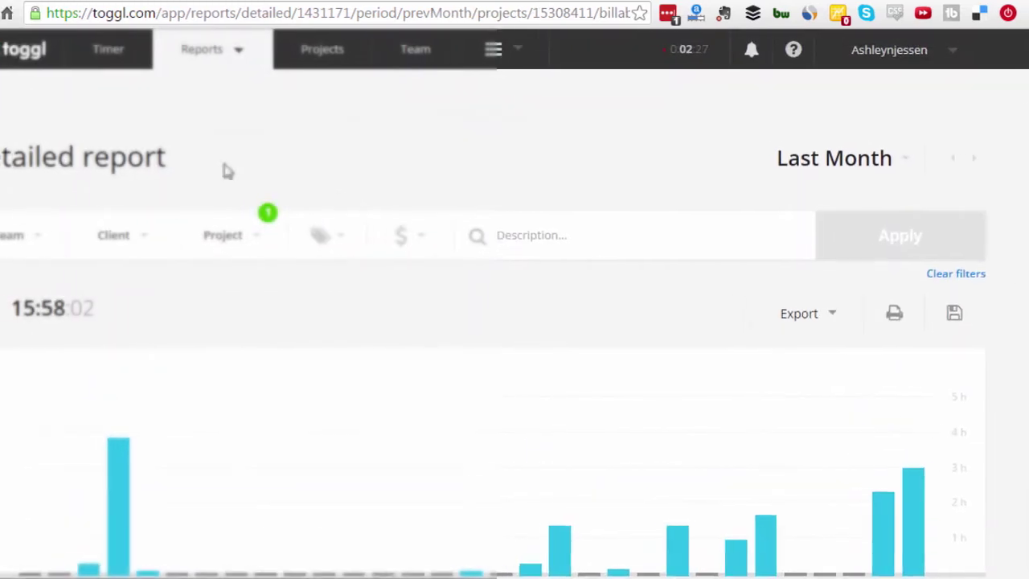
# Return to the running timer page, then show the LinkedIn URL thumbnail in Photoshop.
pyautogui.click(63, 56)
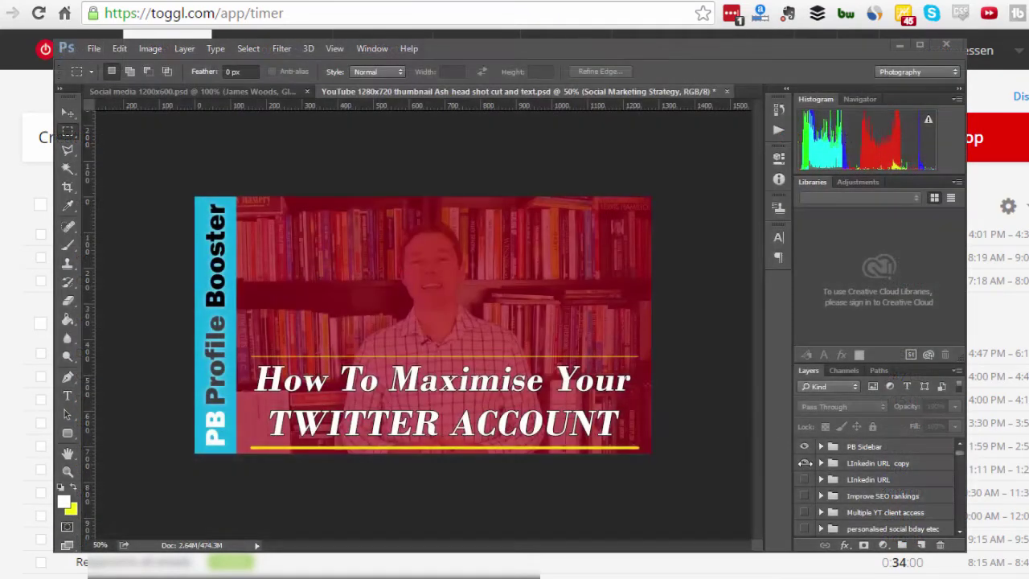
pyautogui.click(804, 463)
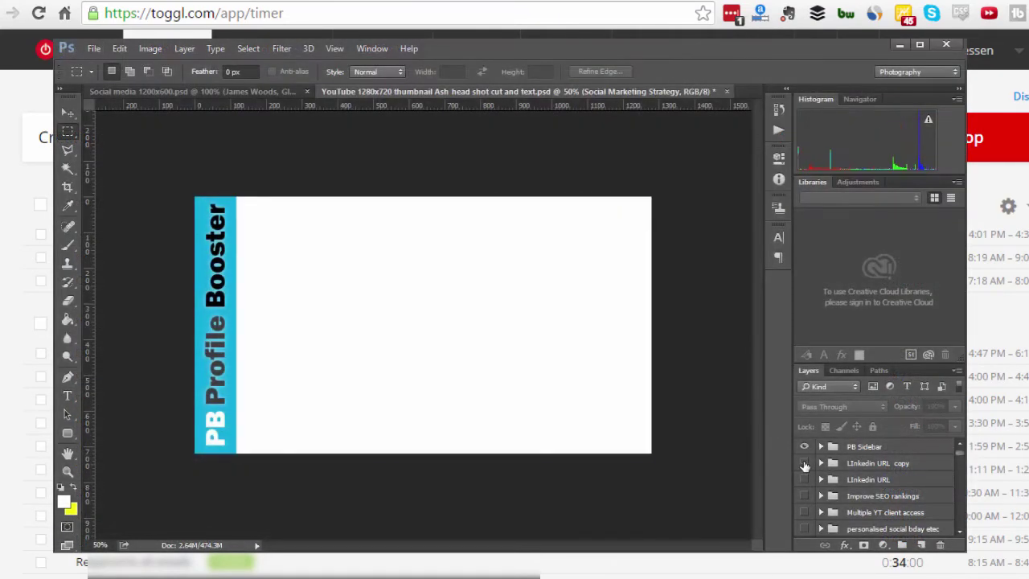
# Cycle through the LinkedIn URL, Improve SEO rankings, Multiple YT client access and birthday thumbnails.
pyautogui.click(804, 479)
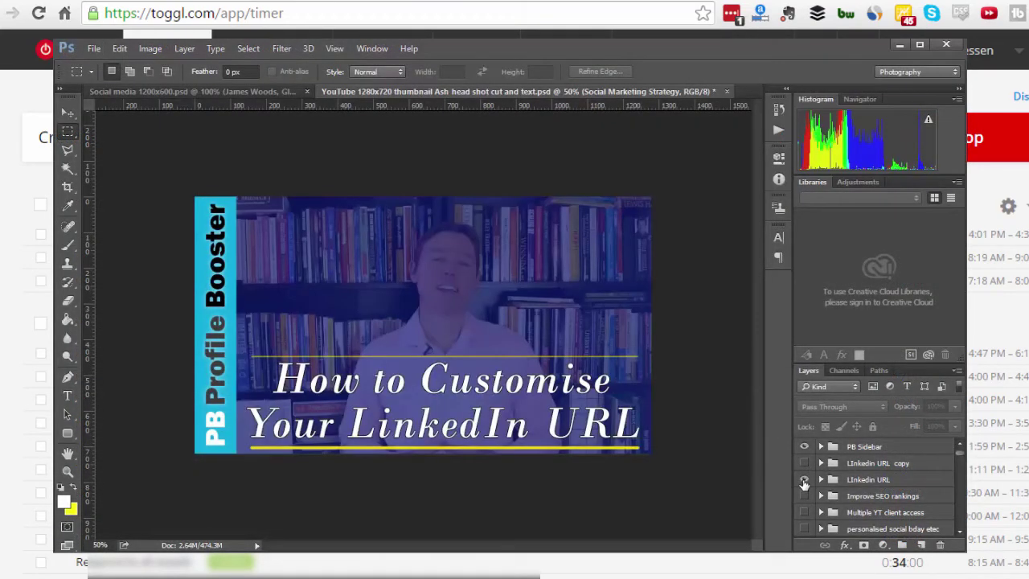
pyautogui.click(804, 480)
pyautogui.click(804, 496)
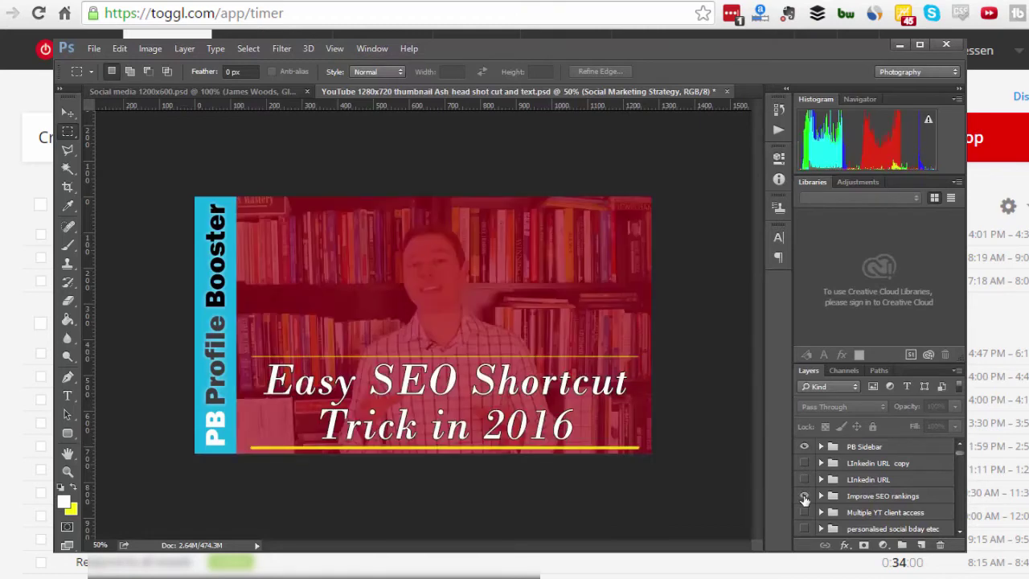
pyautogui.click(804, 496)
pyautogui.click(804, 513)
pyautogui.click(804, 512)
pyautogui.click(804, 529)
# Load profilebooster.com.au in the browser while toggling the birthday and top 3 social agency thumbnails.
pyautogui.click(178, 13)
pyautogui.scroll(-3, 817, 498)
pyautogui.write('profilebooster.com.au')
pyautogui.click(804, 447)
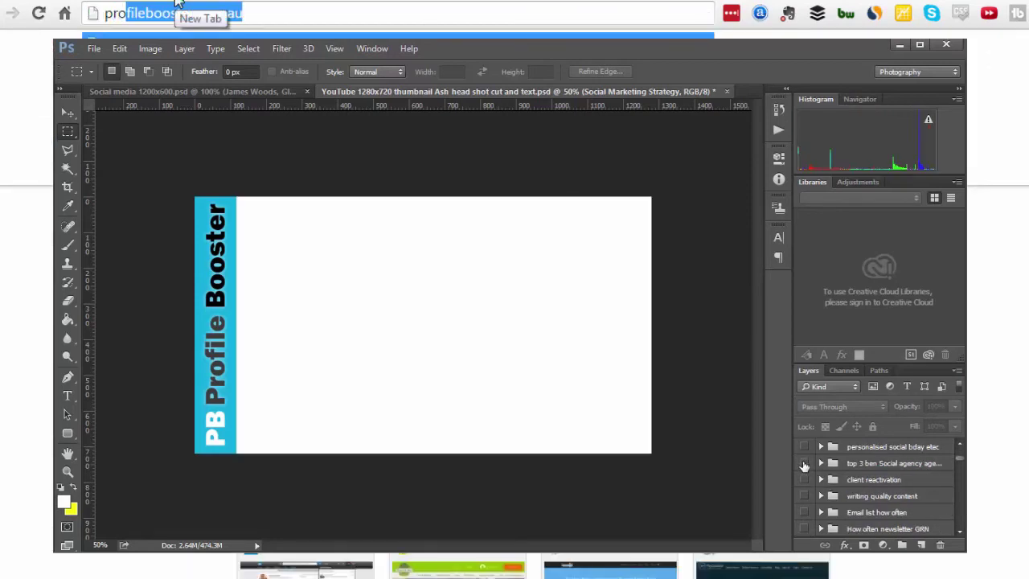
pyautogui.click(804, 463)
pyautogui.click(804, 463)
pyautogui.press('Return')
# Step past the client reactivation thumbnail to leave Writing Quality Content displayed.
pyautogui.click(804, 479)
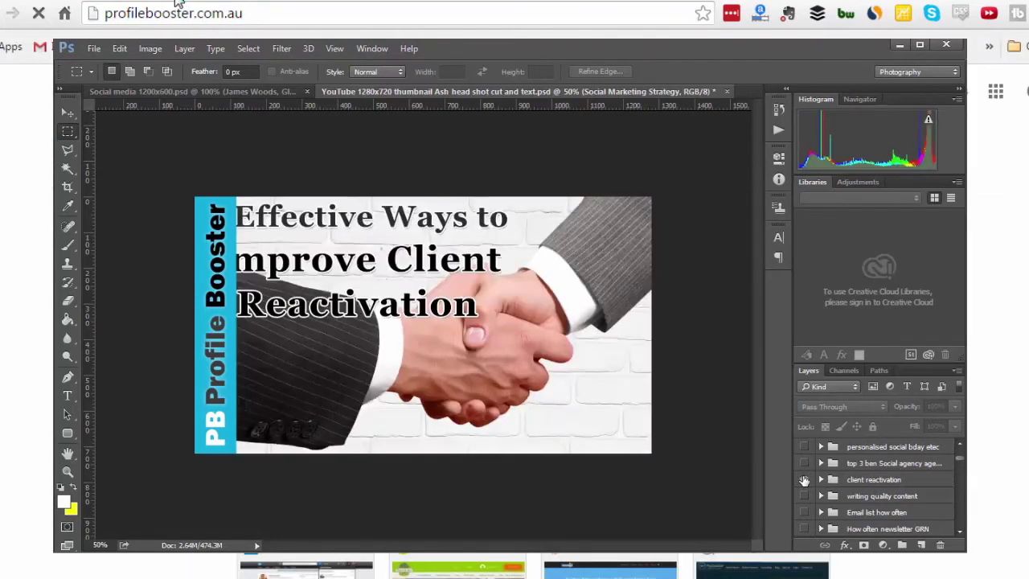
pyautogui.click(804, 480)
pyautogui.click(803, 496)
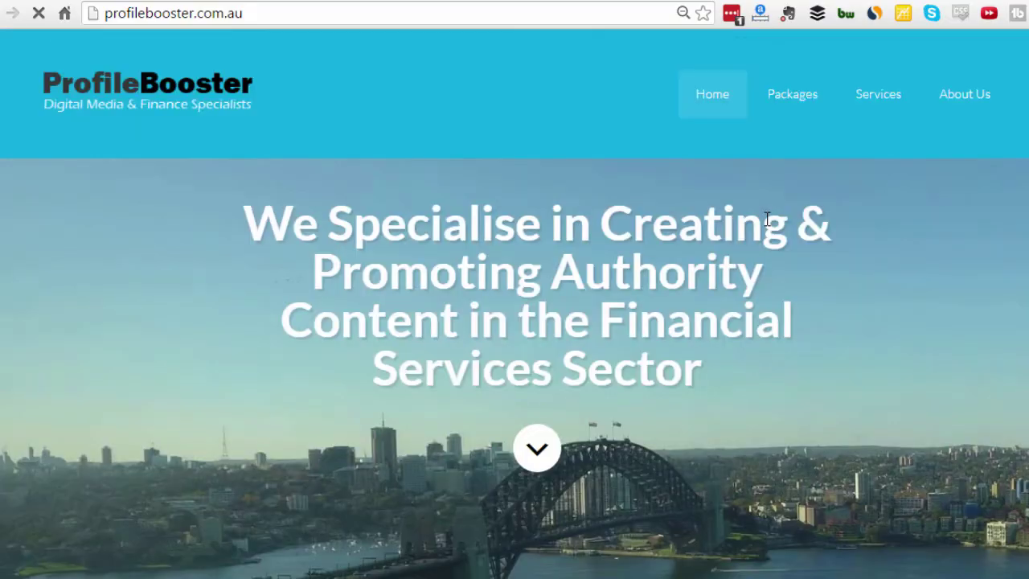
# Open the '7 Reasons Why You Need Video Marketing' post, read through it, and return to the top.
pyautogui.scroll(-20, 767, 220)
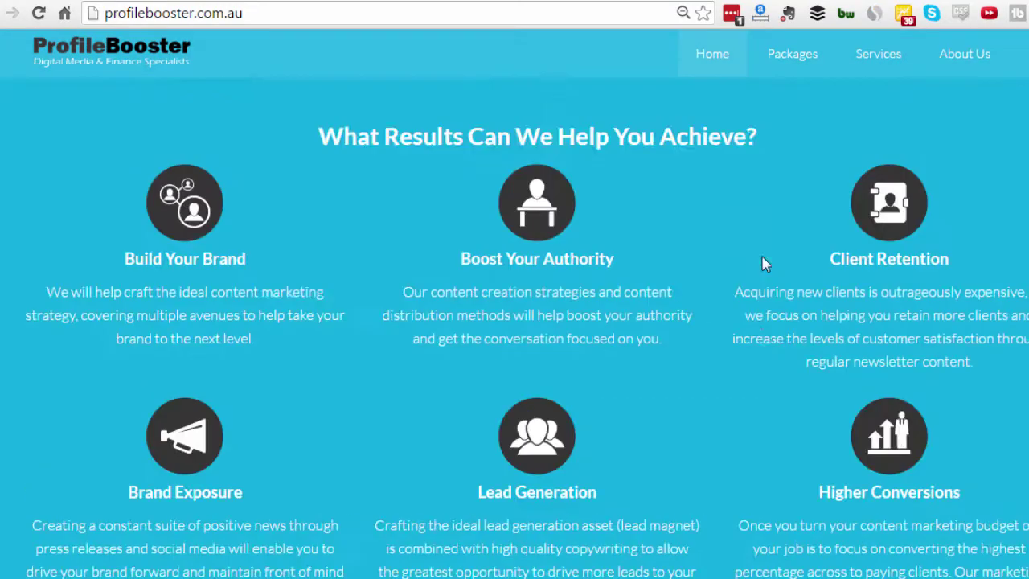
pyautogui.scroll(-1, 763, 259)
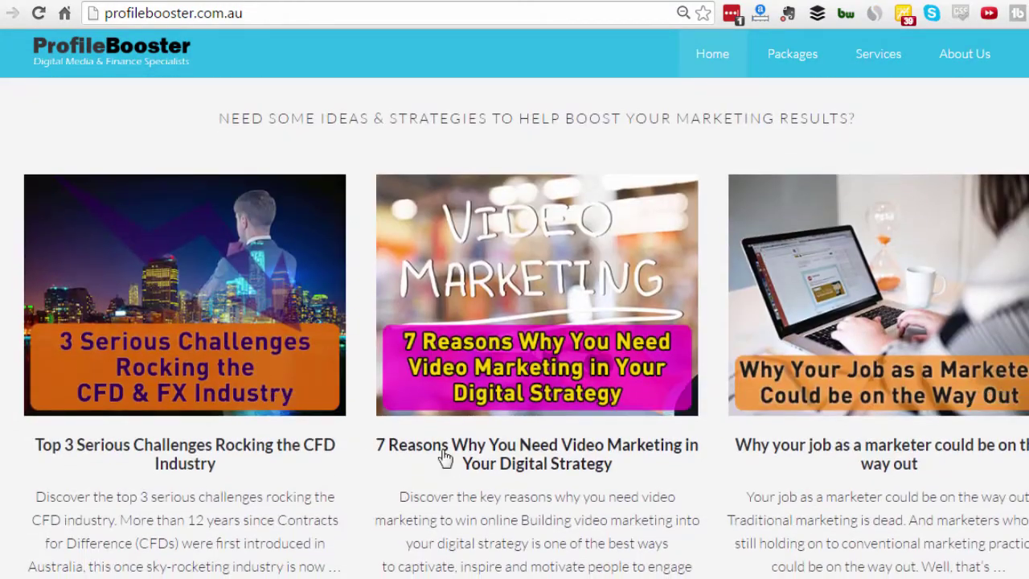
pyautogui.click(485, 454)
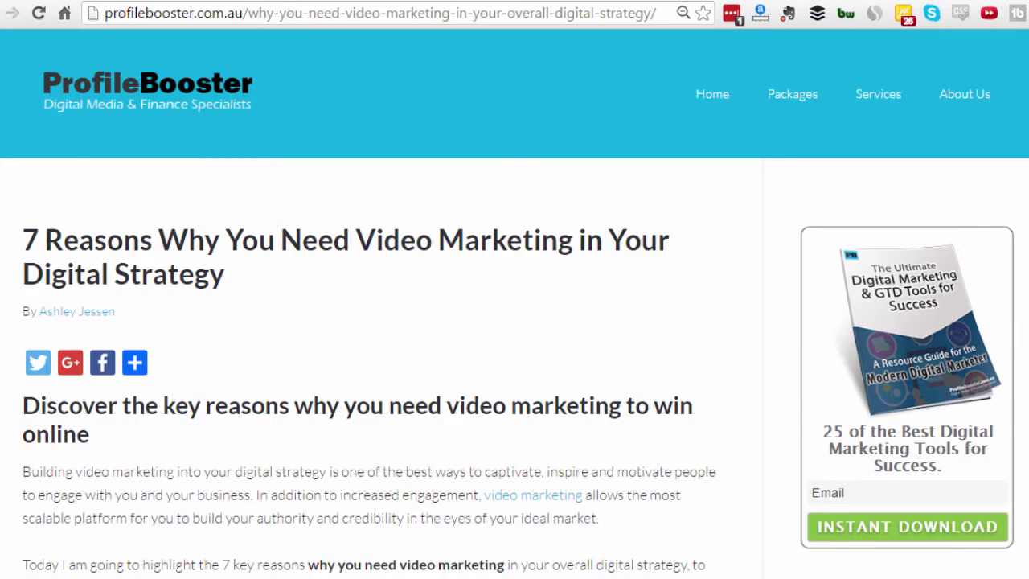
pyautogui.scroll(-6, 954, 137)
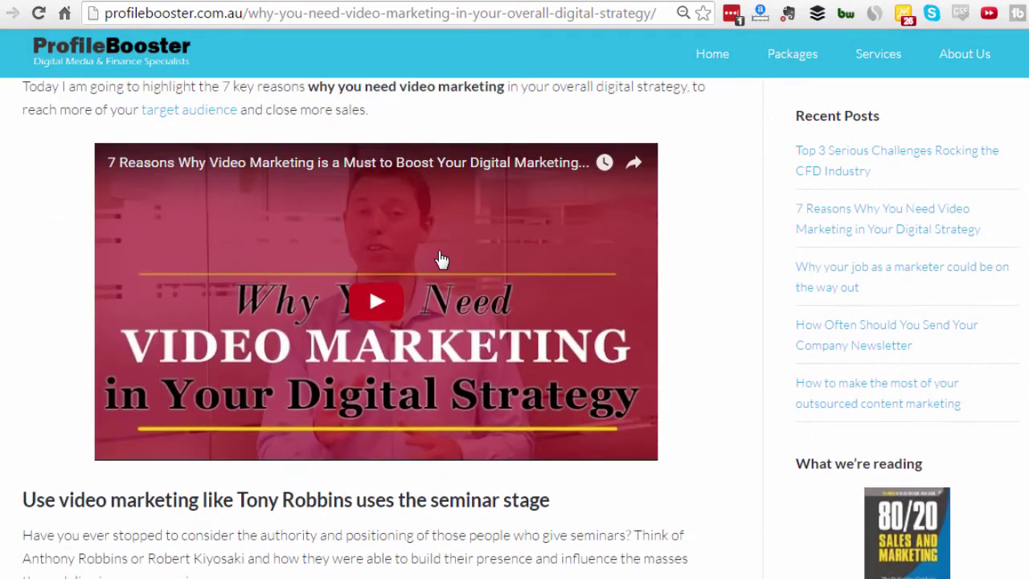
pyautogui.scroll(-15, 636, 379)
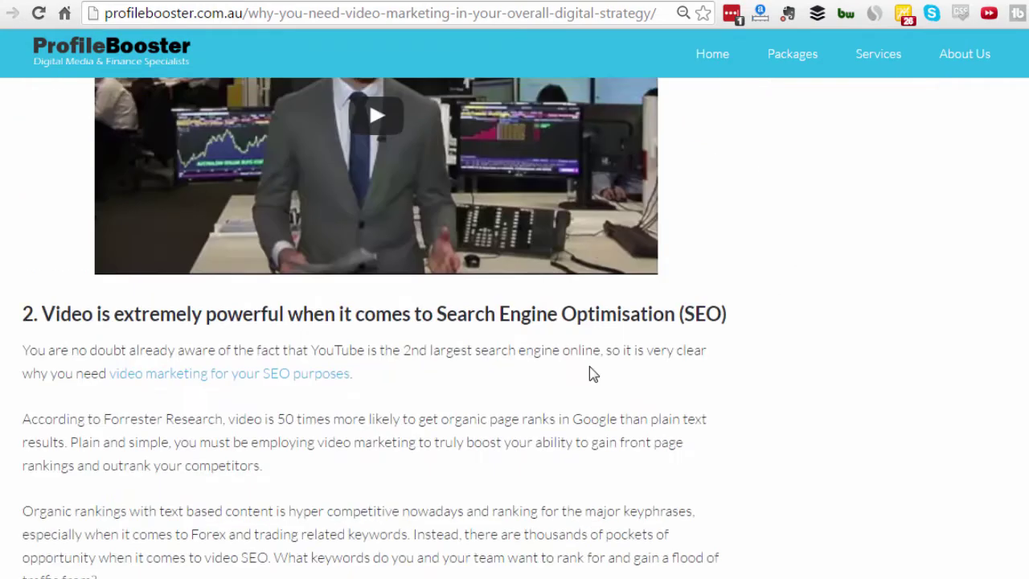
pyautogui.scroll(-20, 592, 372)
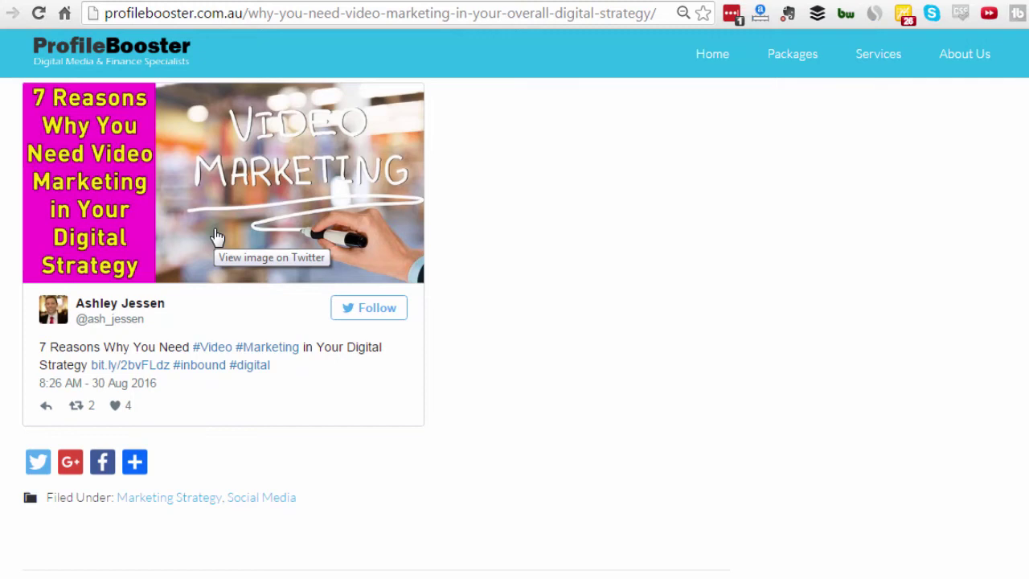
pyautogui.scroll(15, 523, 250)
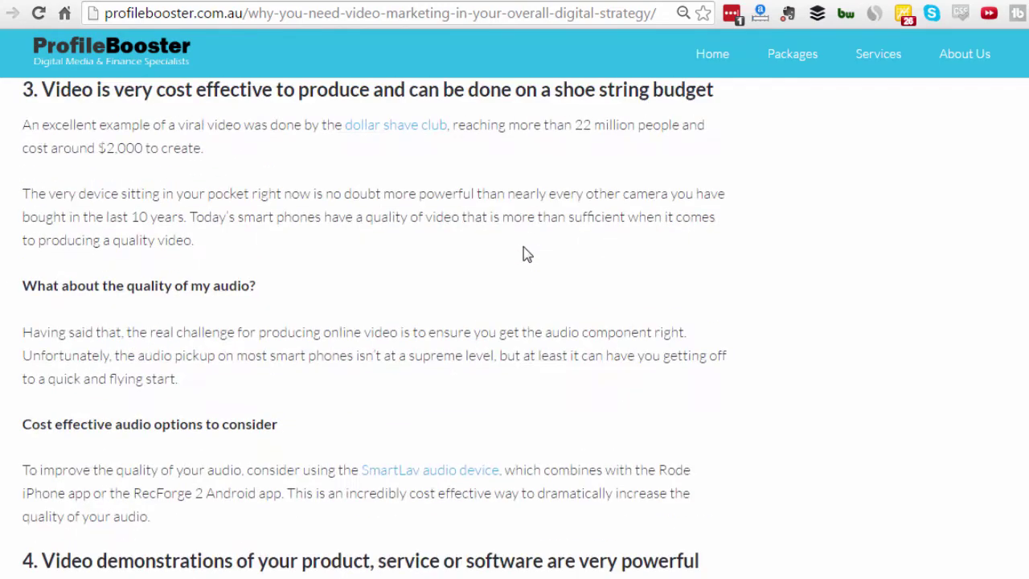
pyautogui.scroll(15, 523, 249)
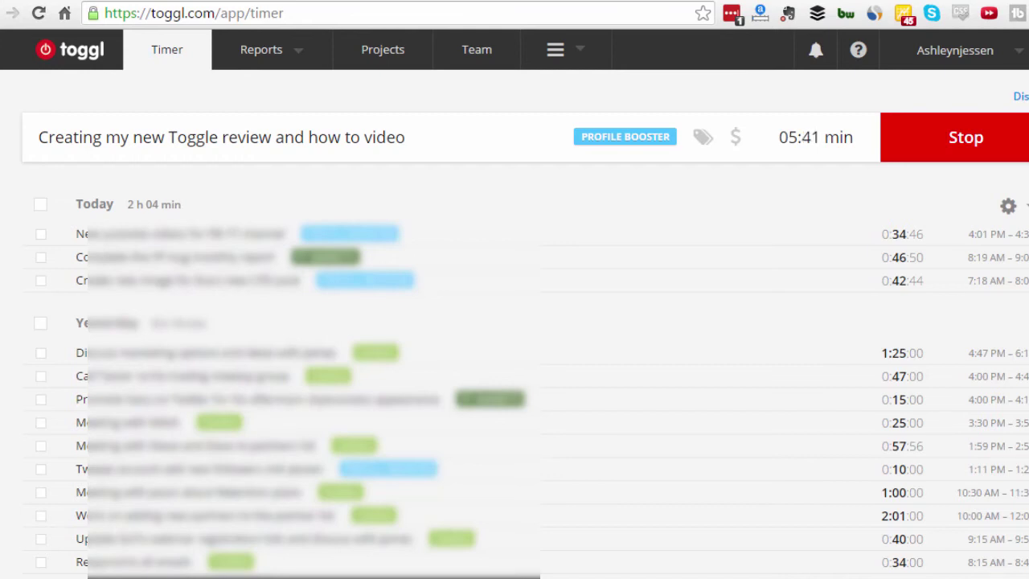
# Switch to the Dropbox 001 Procedures Docs folder window.
pyautogui.hotkey('alt', 'Tab')
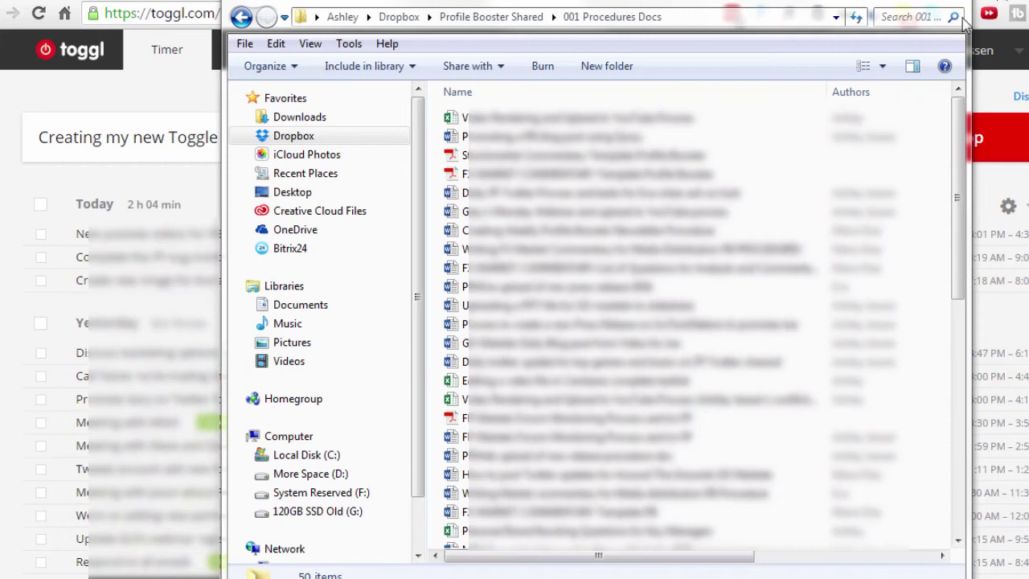
# Scroll through the 001 Procedures Docs files, then minimize the Explorer window.
pyautogui.moveTo(964, 134); pyautogui.dragTo(975, 109)
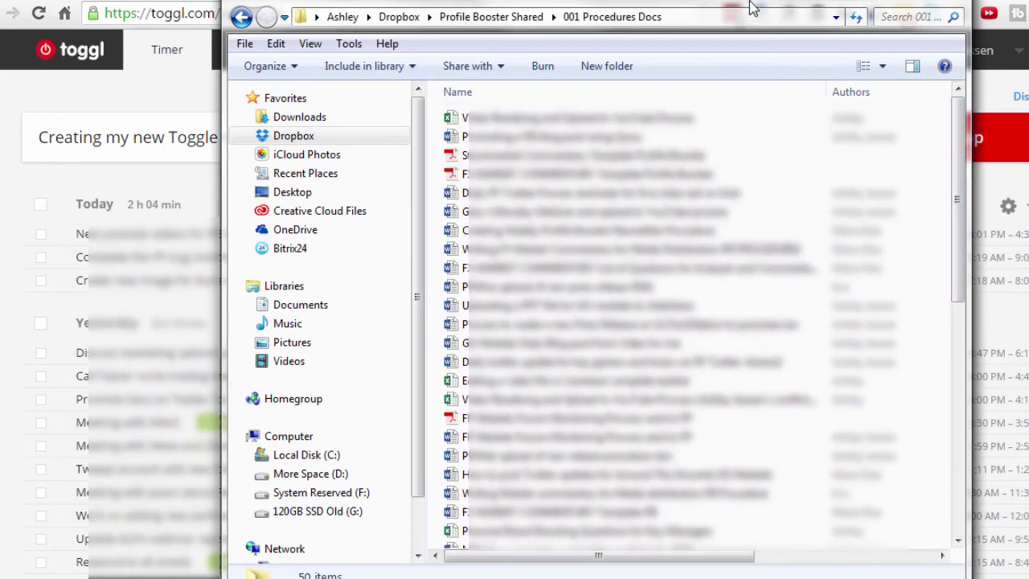
pyautogui.moveTo(756, 8); pyautogui.dragTo(761, 13)
pyautogui.click(888, 12)
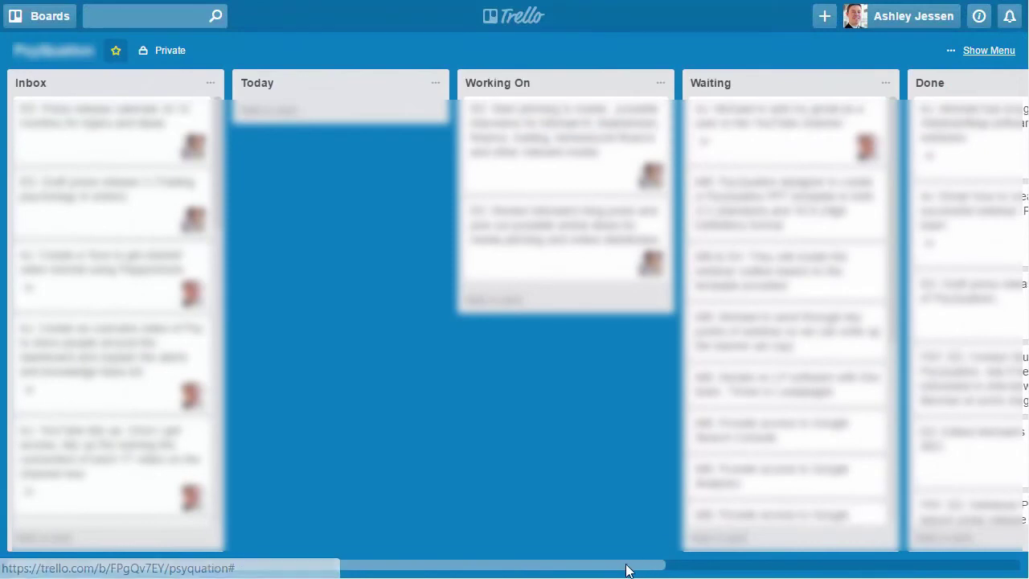
# Scroll across the Trello board's Inbox, Today, Working On, Waiting and Done lists.
pyautogui.moveTo(628, 568)
pyautogui.mouseDown()
pyautogui.moveTo(694, 573)
pyautogui.moveTo(624, 573)
pyautogui.mouseUp()
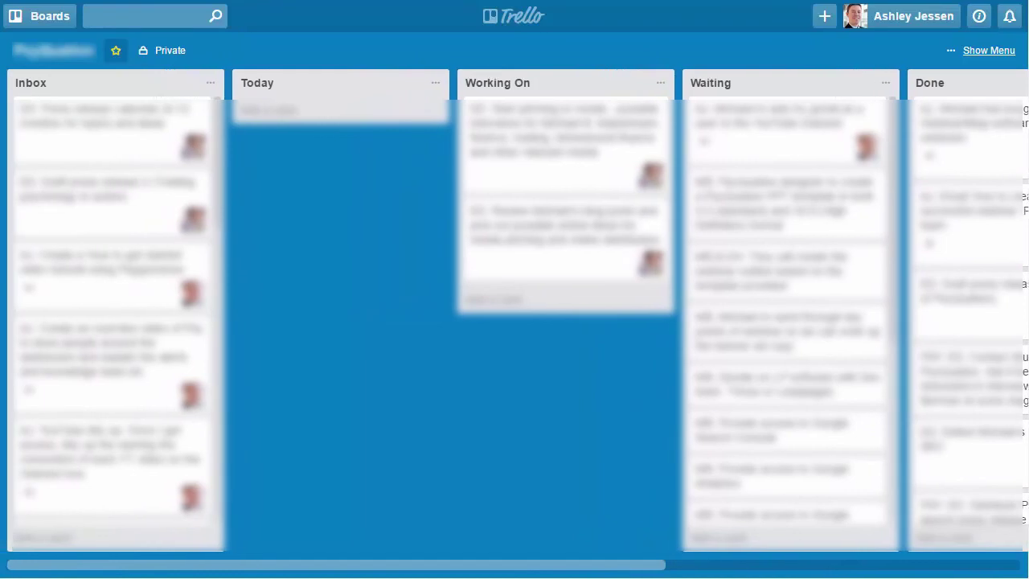